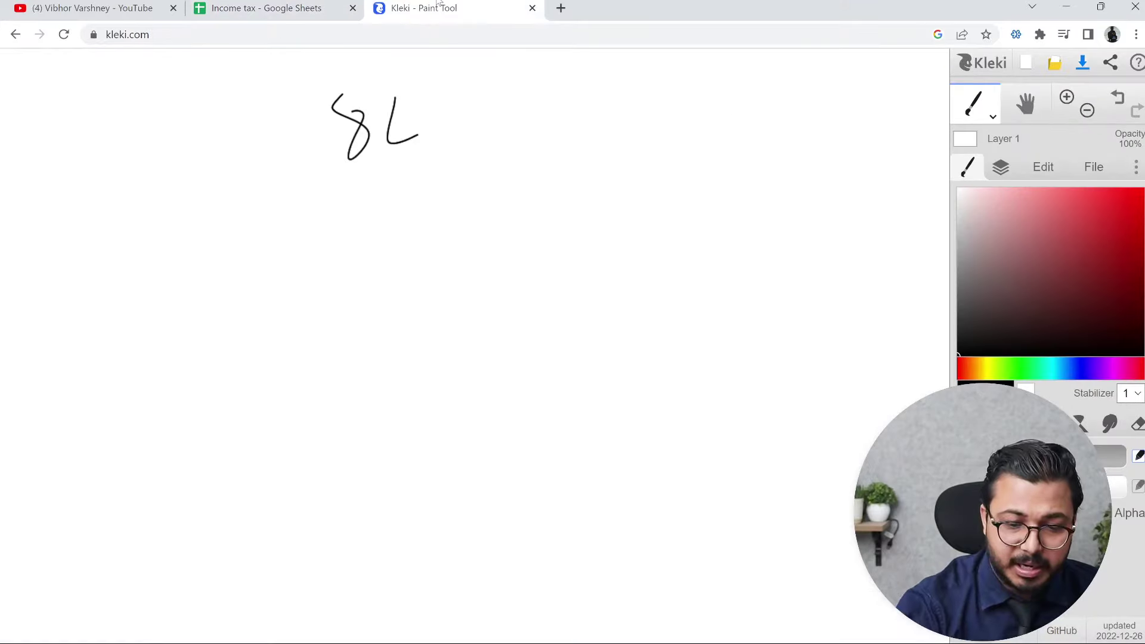
- Draw two branches below 8L and handwrite 50K under one and 7.5L under the other
drag(377, 160, 315, 211)
drag(237, 234, 267, 223)
mouse_move(235, 234)
mouse_down()
mouse_move(260, 269)
mouse_move(237, 287)
mouse_up()
mouse_move(278, 256)
mouse_down()
mouse_move(269, 271)
mouse_move(281, 252)
mouse_move(332, 255)
mouse_move(302, 271)
mouse_up()
key(ctrl+z)
drag(322, 230, 325, 274)
drag(378, 167, 417, 199)
drag(417, 217, 439, 257)
click(471, 253)
drag(501, 221, 501, 257)
drag(531, 210, 557, 247)
- Check the new regime's 0 - 3 Lakhs slab in the Income tax sheet and draw the 3L branch below 7.5L in Kleki
click(268, 7)
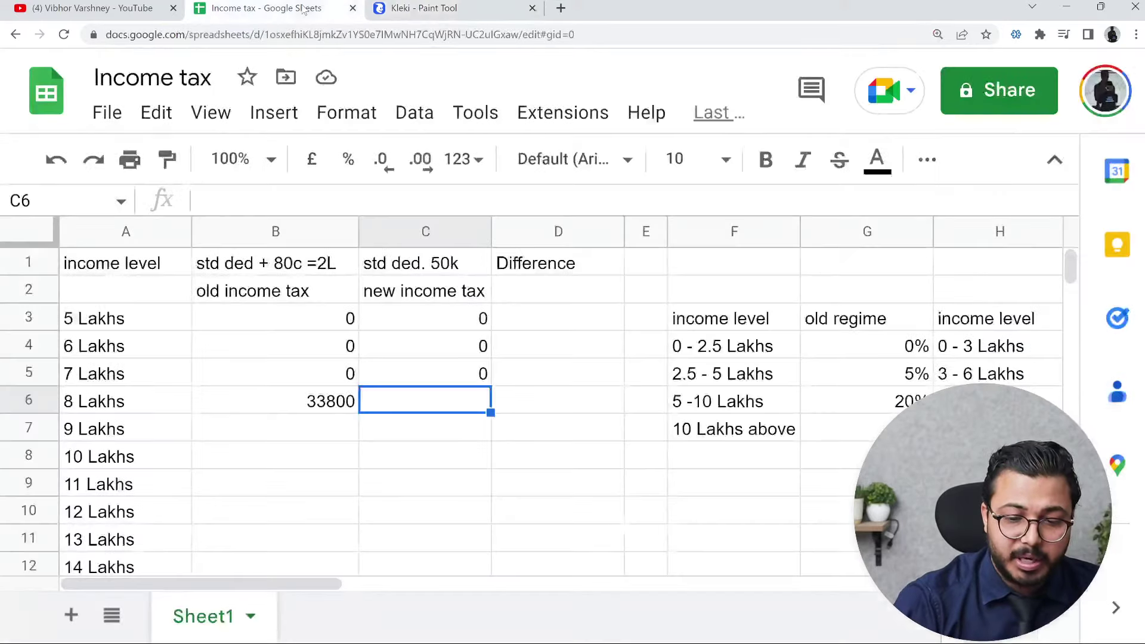
click(921, 358)
click(931, 354)
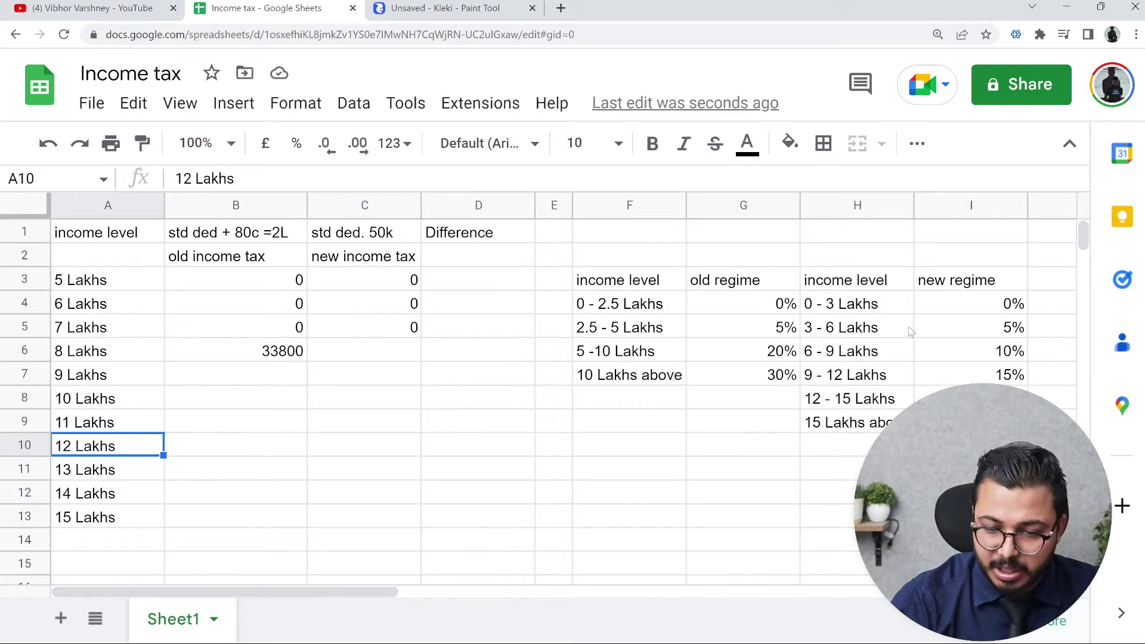
click(888, 305)
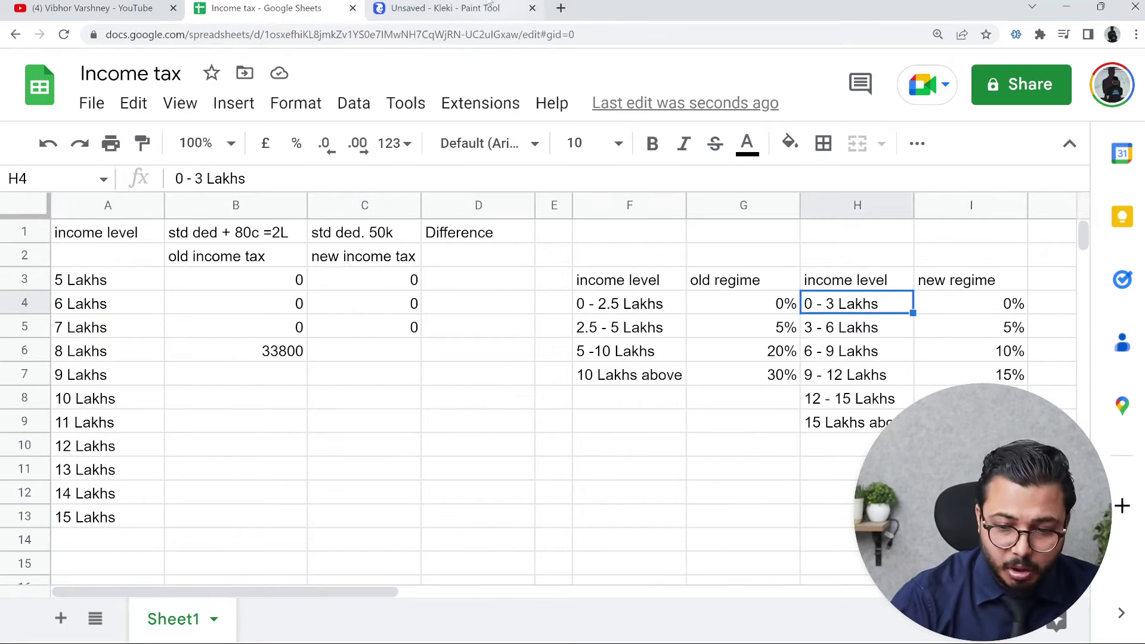
click(489, 4)
drag(472, 271, 399, 309)
- Check the new regime's 6 - 9 Lakhs rate in the Income tax sheet and handwrite 1500 on a branch below 1.5L in Kleki
click(262, 8)
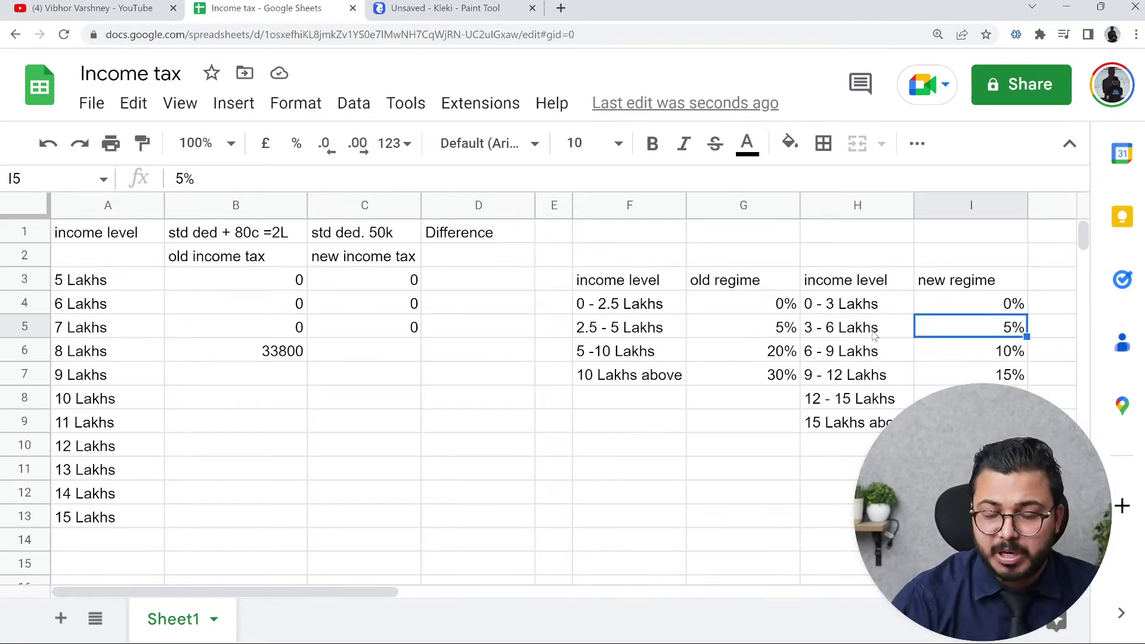
key(Down)
click(447, 8)
drag(723, 446, 691, 484)
mouse_move(670, 489)
mouse_down()
mouse_move(676, 516)
mouse_move(703, 501)
mouse_move(703, 517)
mouse_up()
drag(725, 479, 723, 482)
mouse_move(751, 468)
mouse_down()
mouse_move(766, 474)
mouse_move(752, 464)
mouse_up()
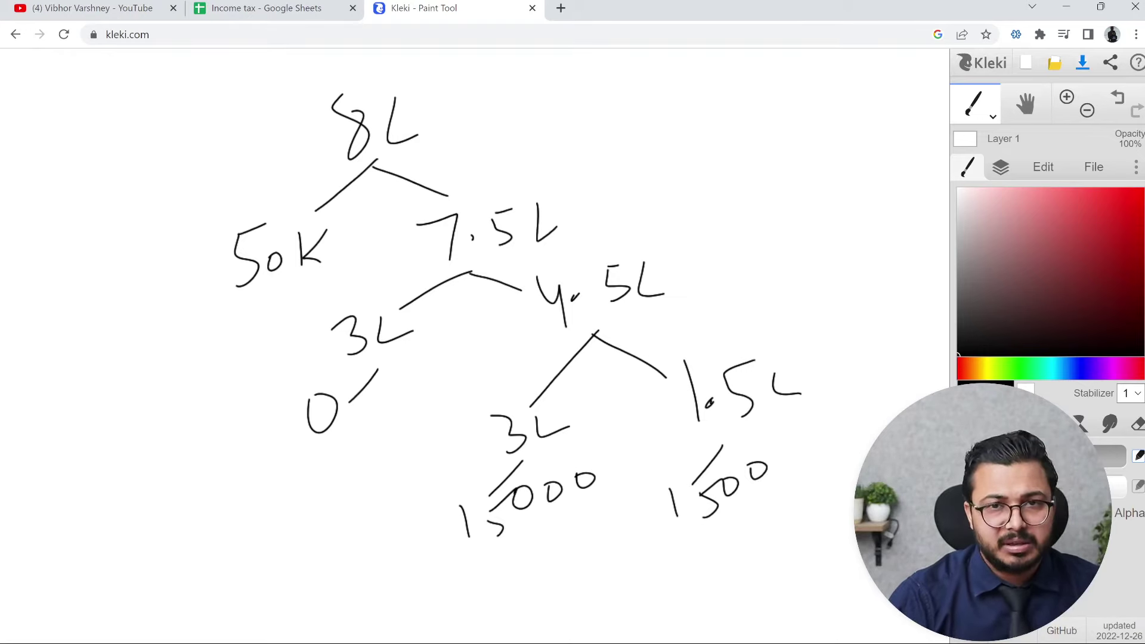
- Switch to the Income tax sheet and compare the old and new income tax for the 8 and 9 Lakhs rows
click(257, 7)
click(403, 310)
key(Down)
key(Down)
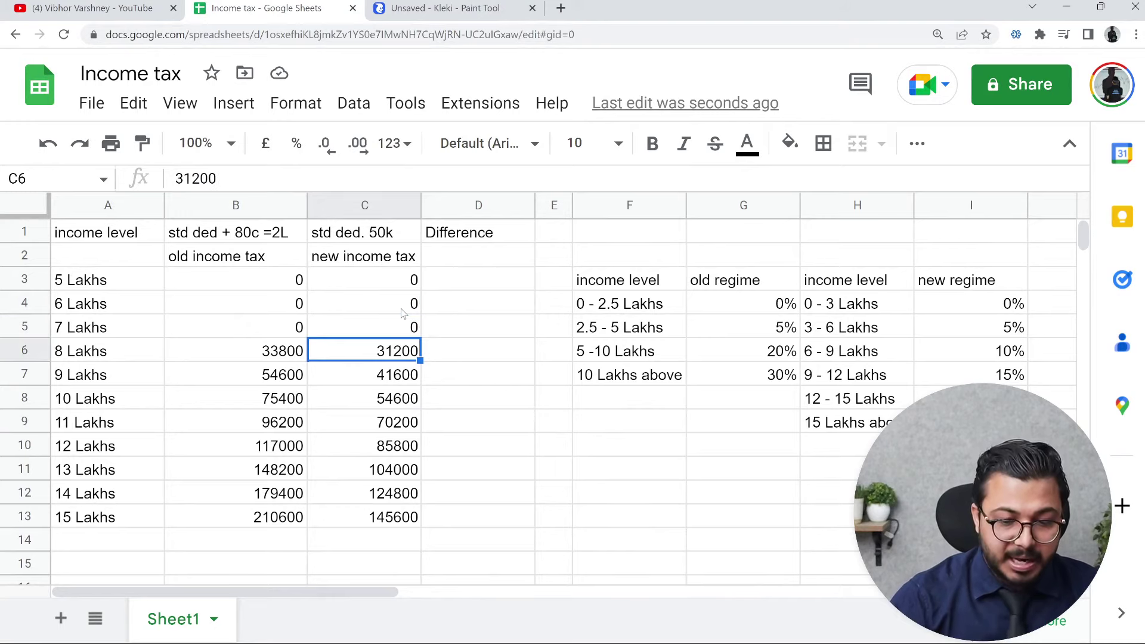
key(Down)
key(Left)
key(Right)
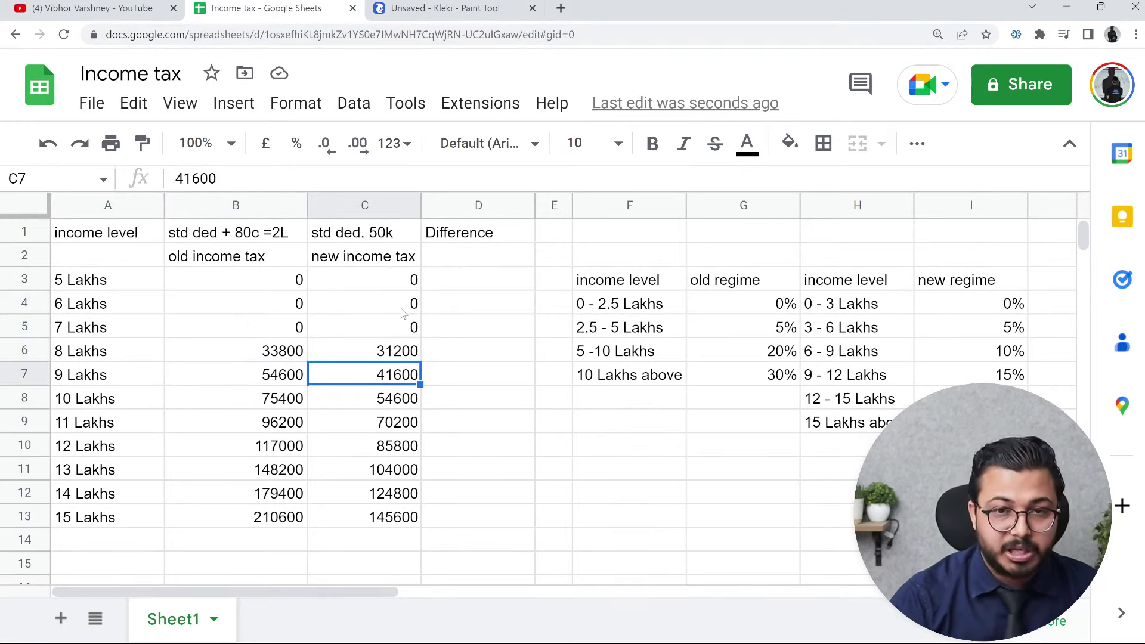
- Enter =B3-C3 in cell D3 and autofill the formula down the Difference column to the 15 Lakhs row
click(478, 280)
text(=B3-C3)
key(Return)
key(ctrl+Return)
- Examine the tax differences between the old and new regimes row by row down to 15 Lakhs
key(Left)
key(Down)
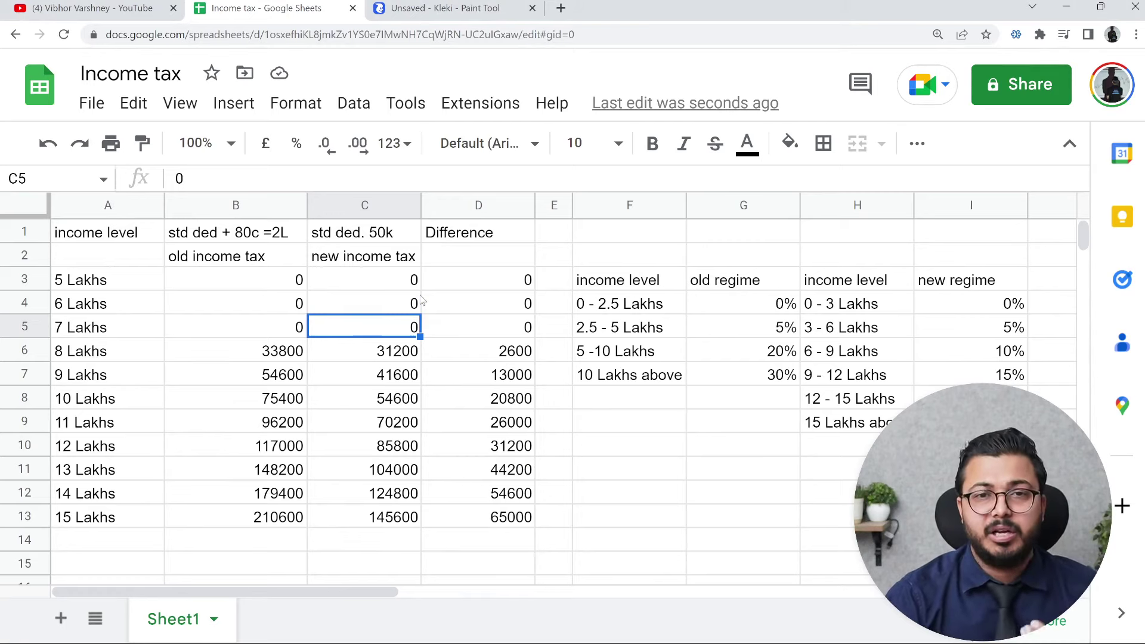
key(Down)
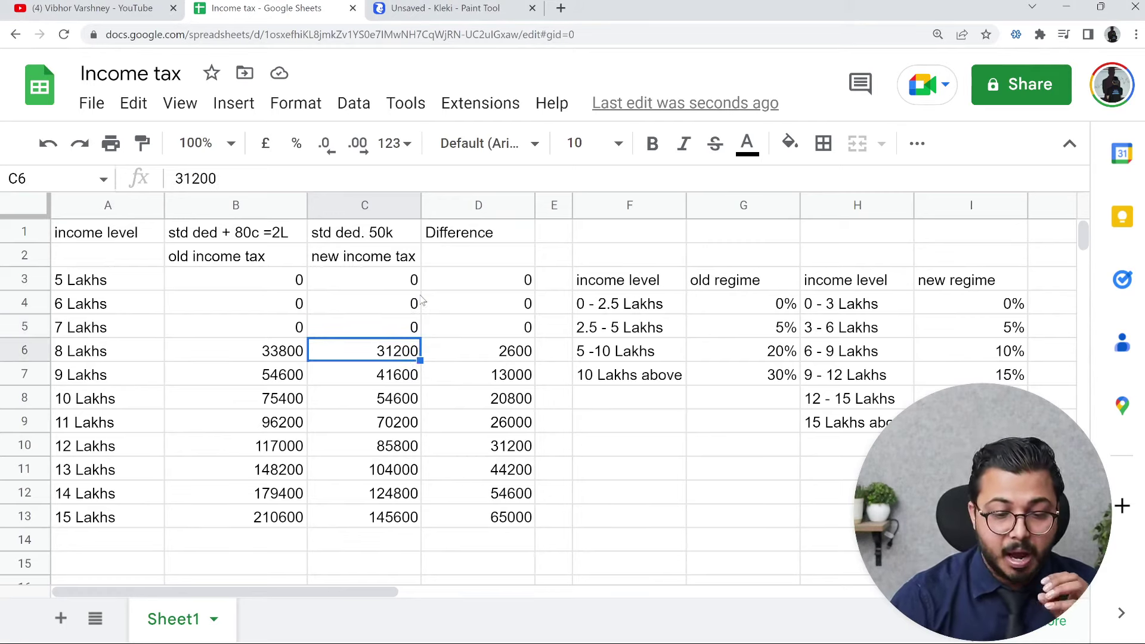
key(Right)
key(Down)
key(Down)
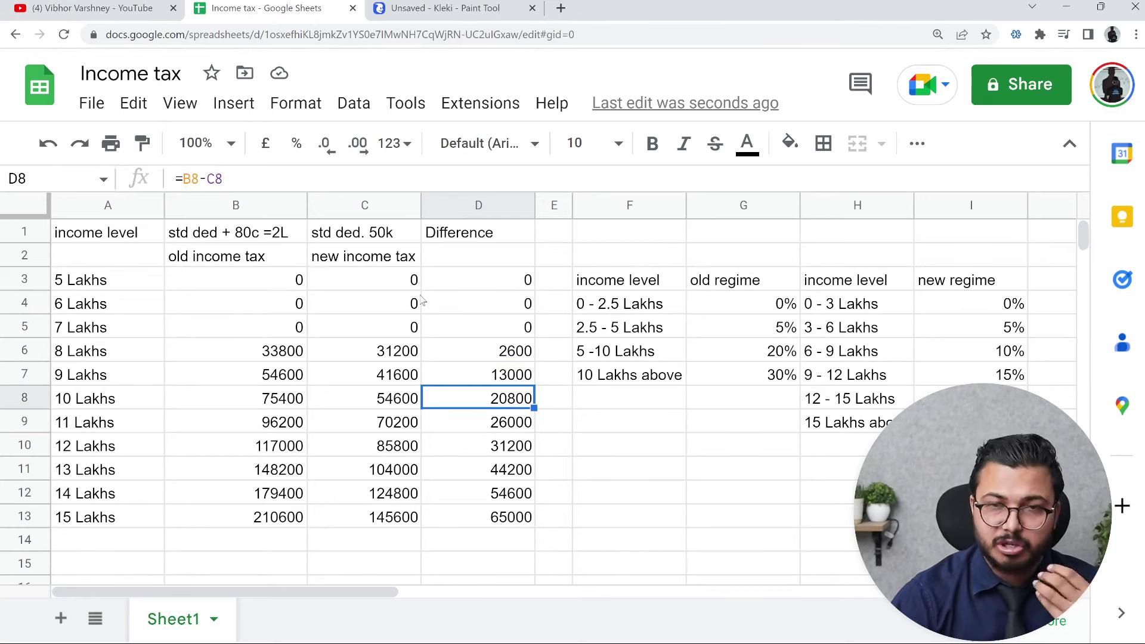
key(Down)
key(Down)
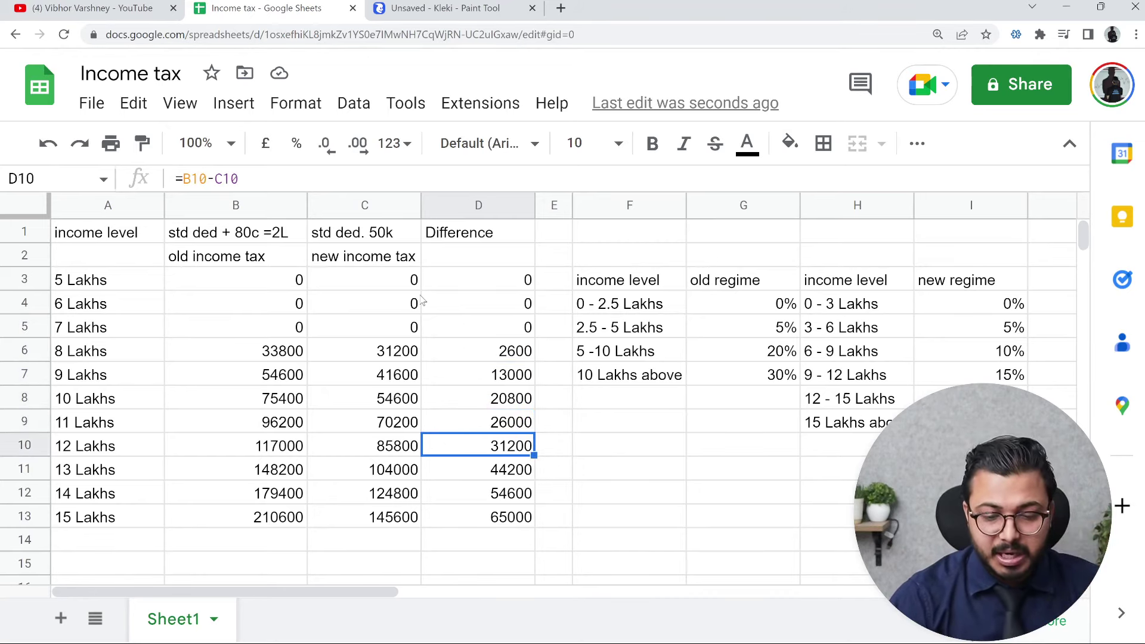
key(Down)
key(Down)
key(Down)
key(Down)
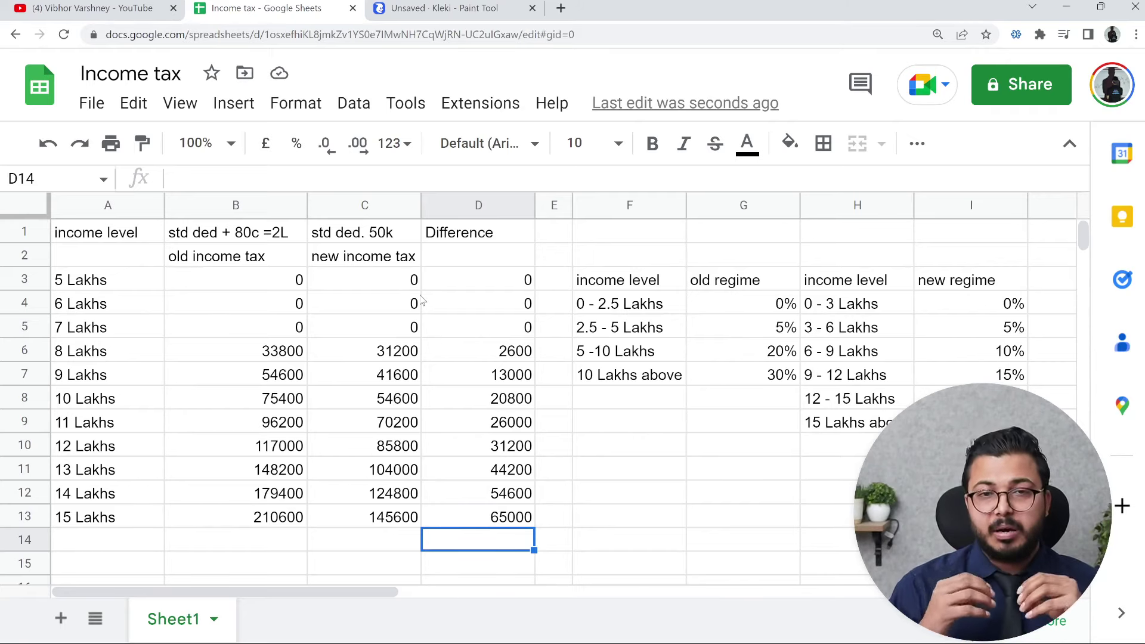